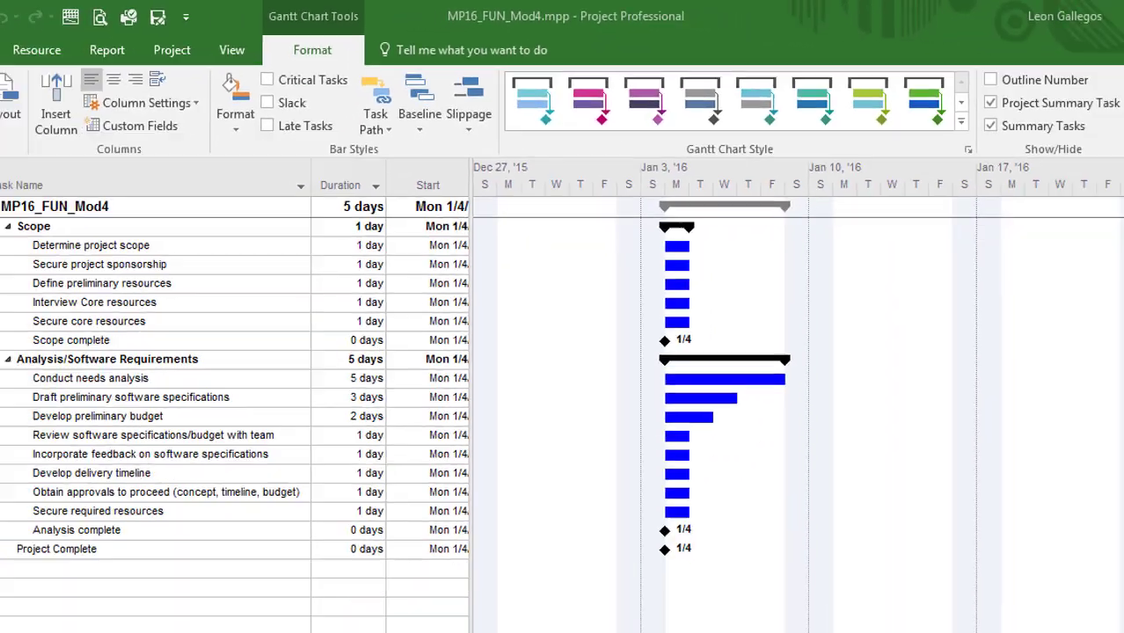
Link tasks 2 through 7, from Determine project scope to Scope complete, in sequence
click(37, 202)
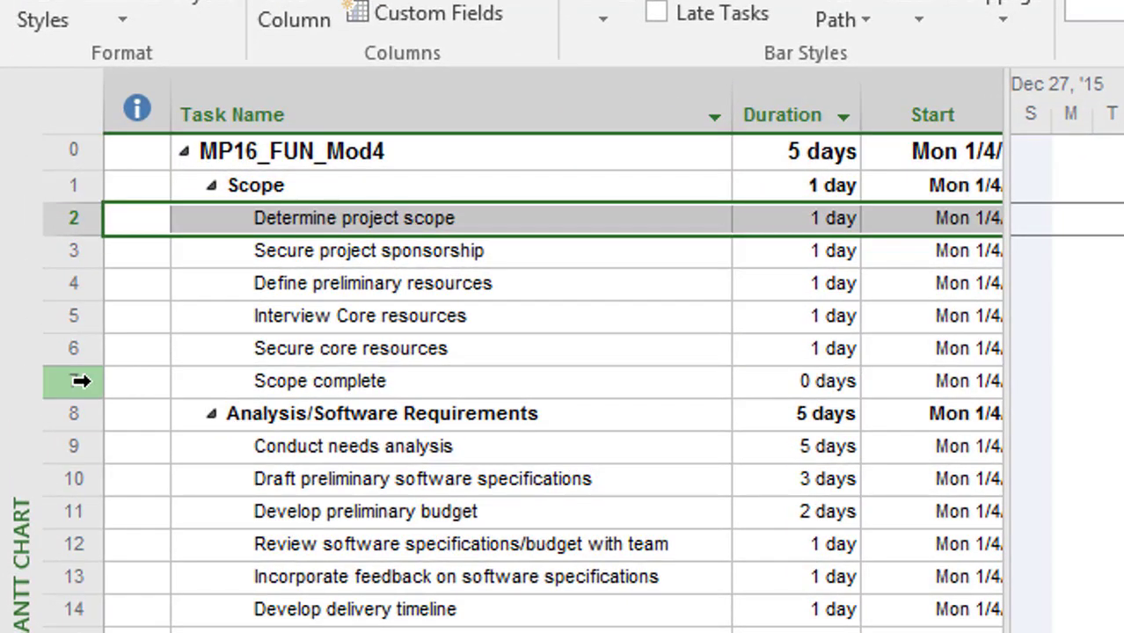
shift+click(76, 381)
click(343, 327)
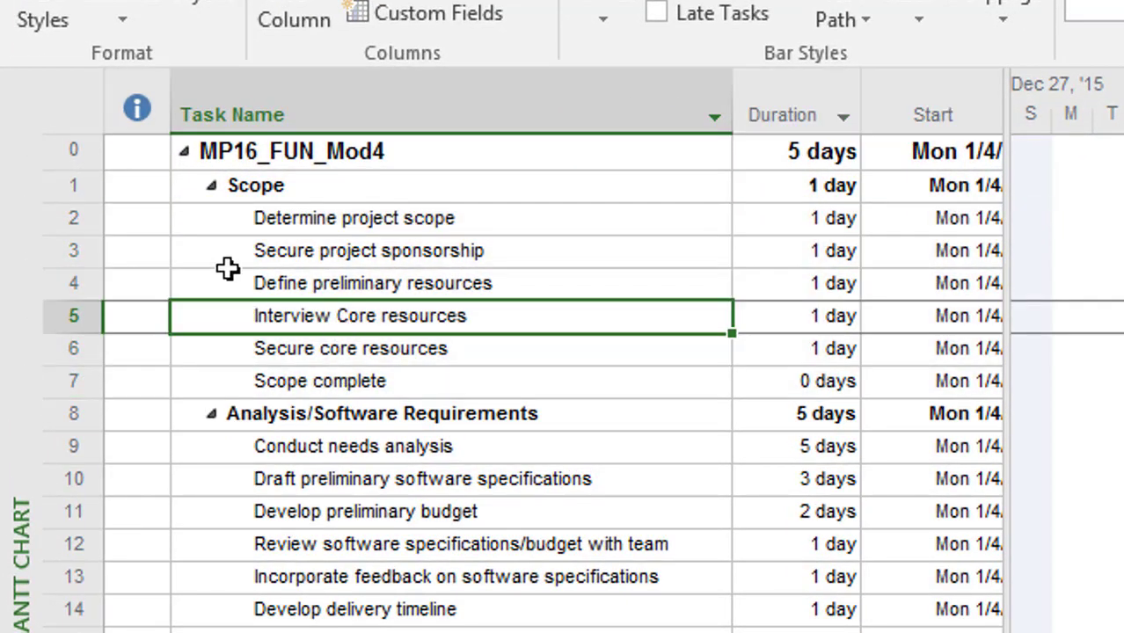
drag(75, 219, 88, 381)
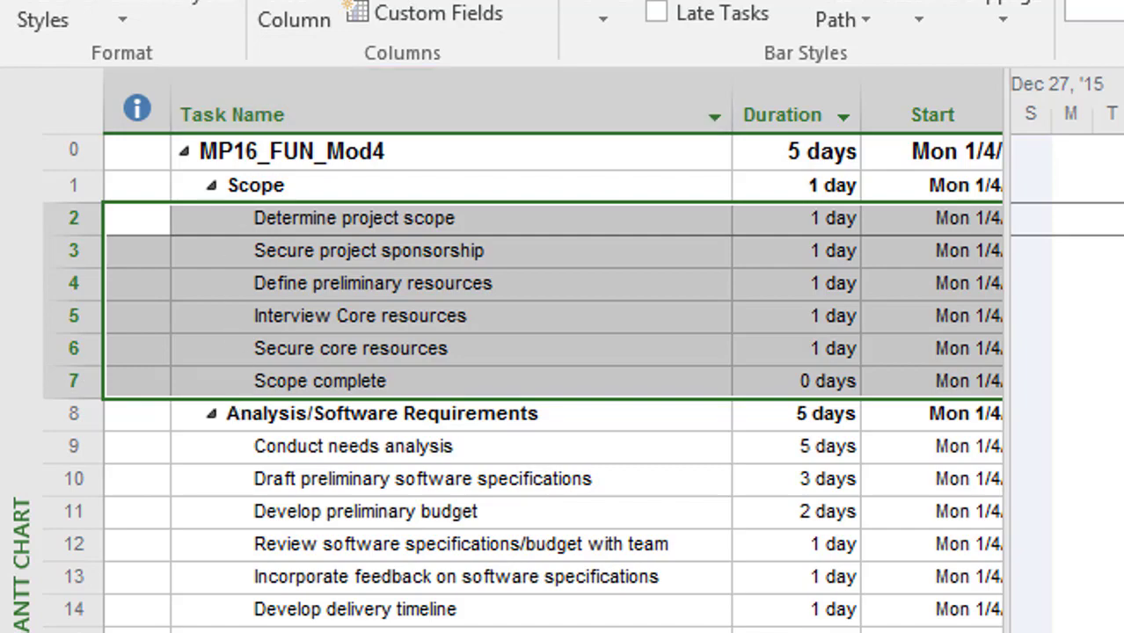
click(115, 2)
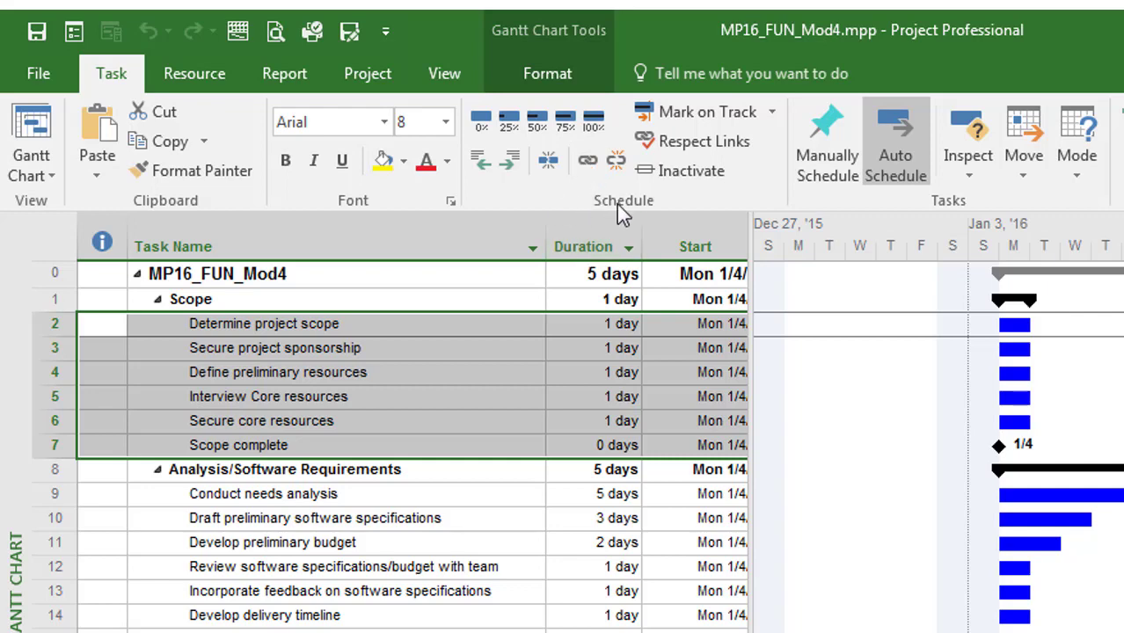
click(583, 164)
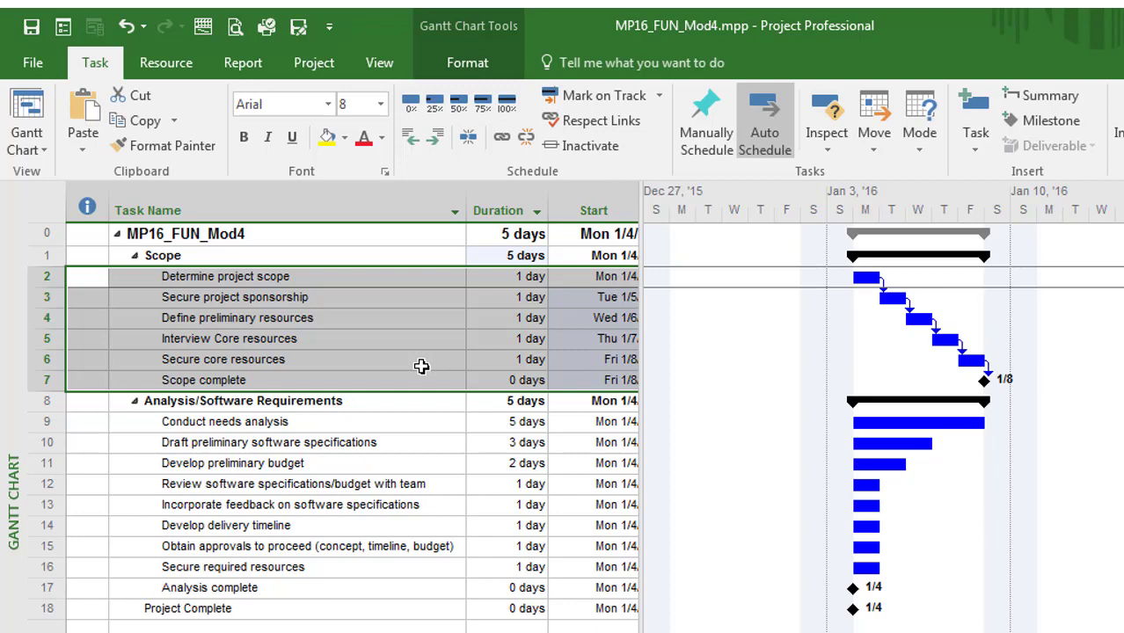
click(389, 276)
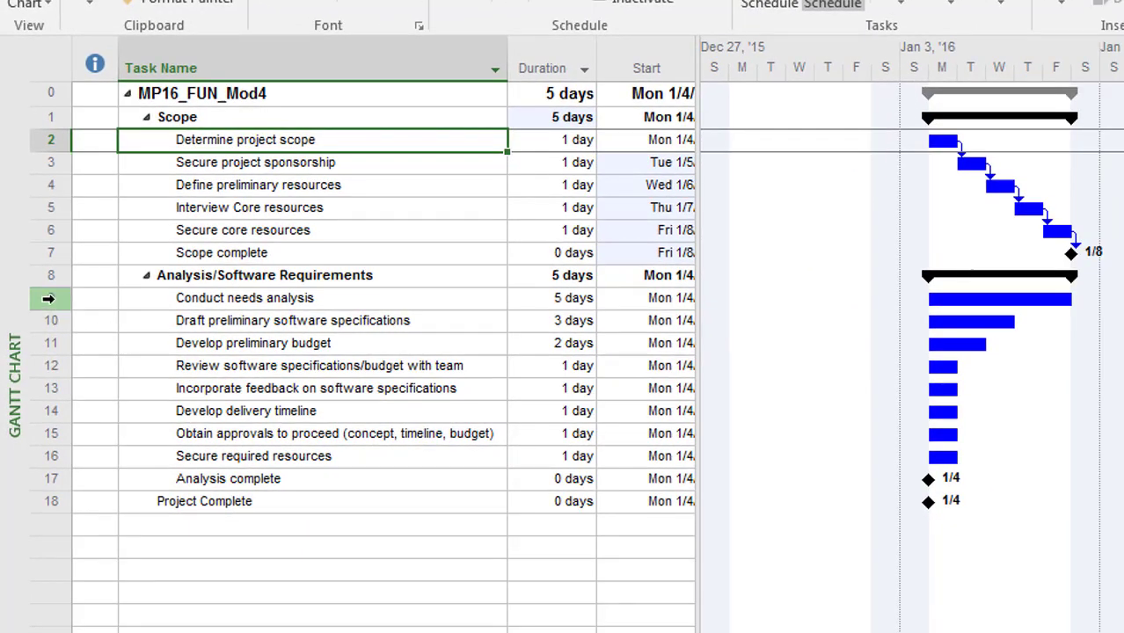
Link tasks 9 through 17, from Conduct needs analysis to Analysis complete, in sequence
drag(51, 298, 110, 495)
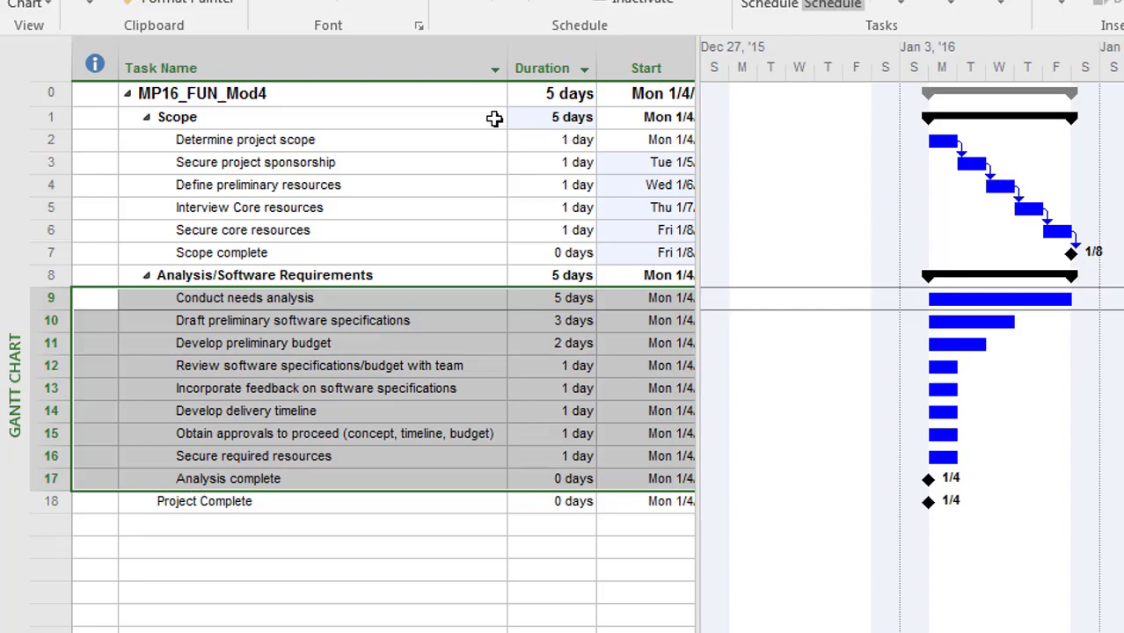
click(549, 4)
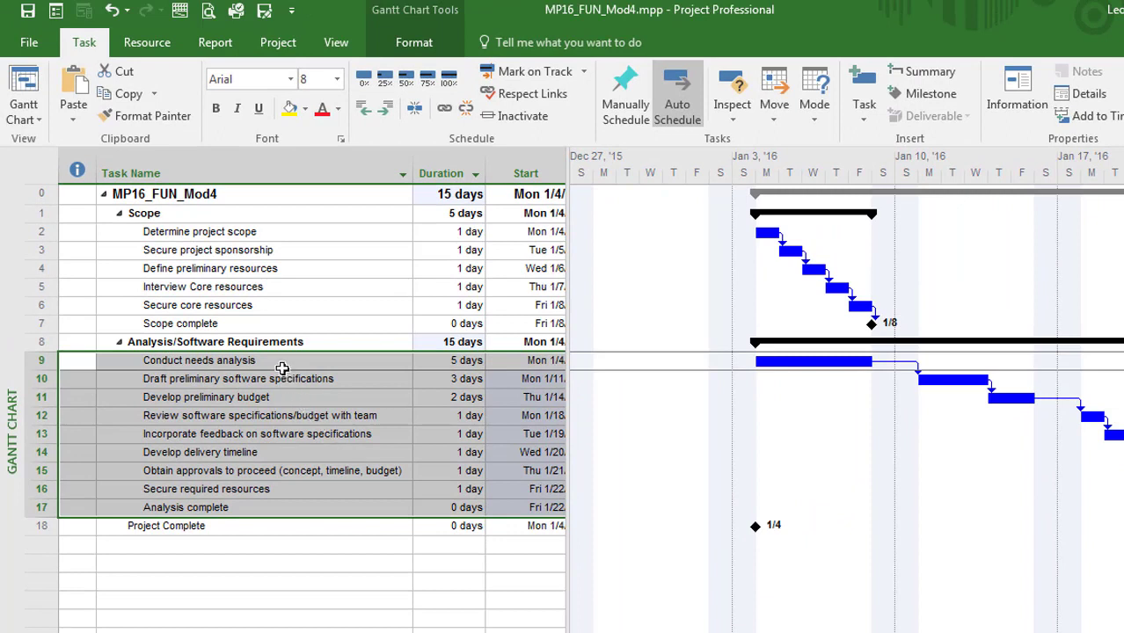
click(284, 364)
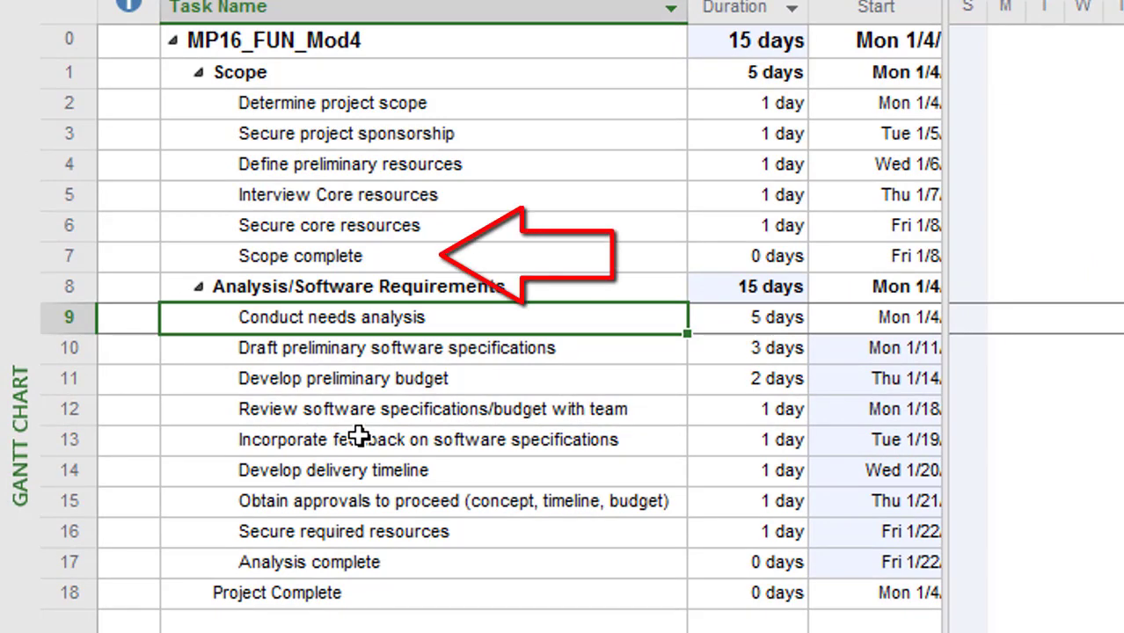
Add task 7, Scope complete, as a predecessor of Conduct needs analysis through its task information
click(381, 256)
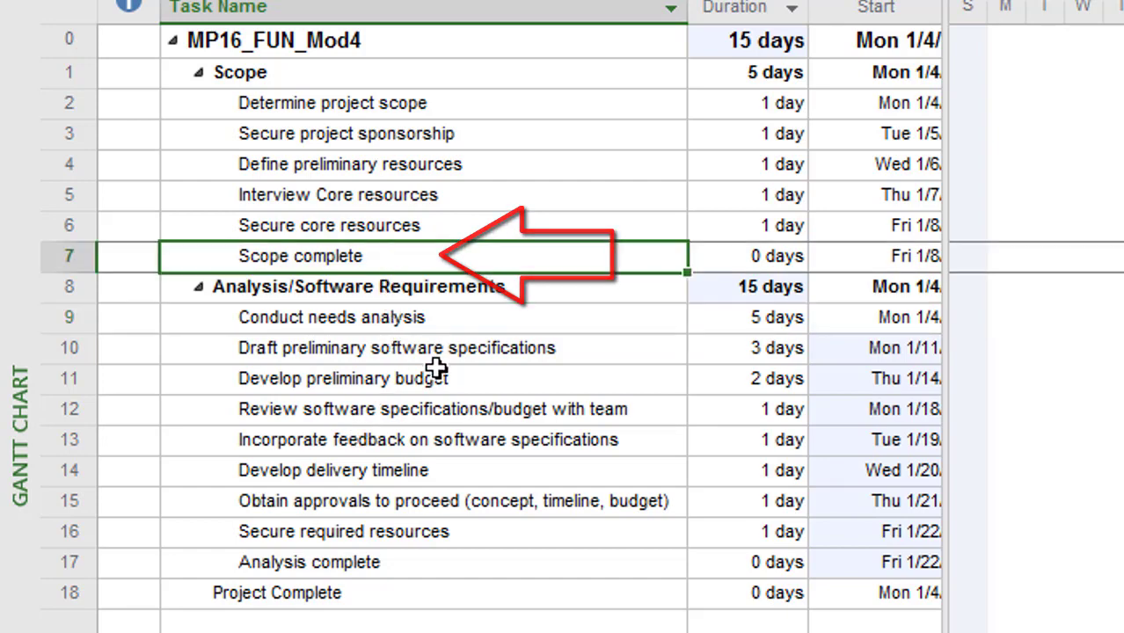
click(425, 326)
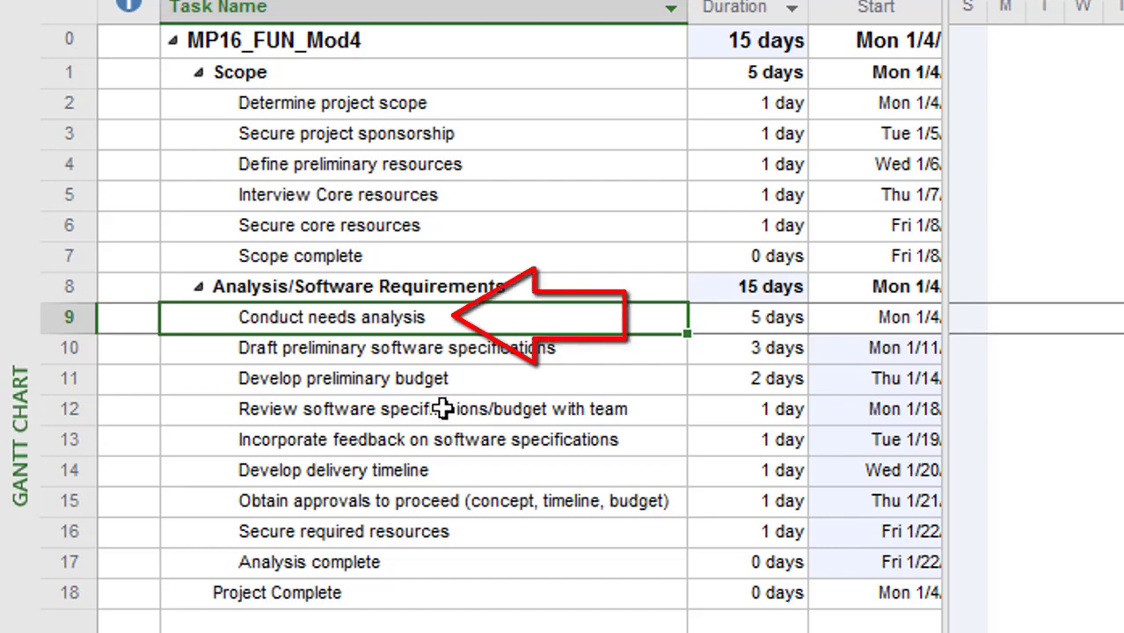
double_click(445, 317)
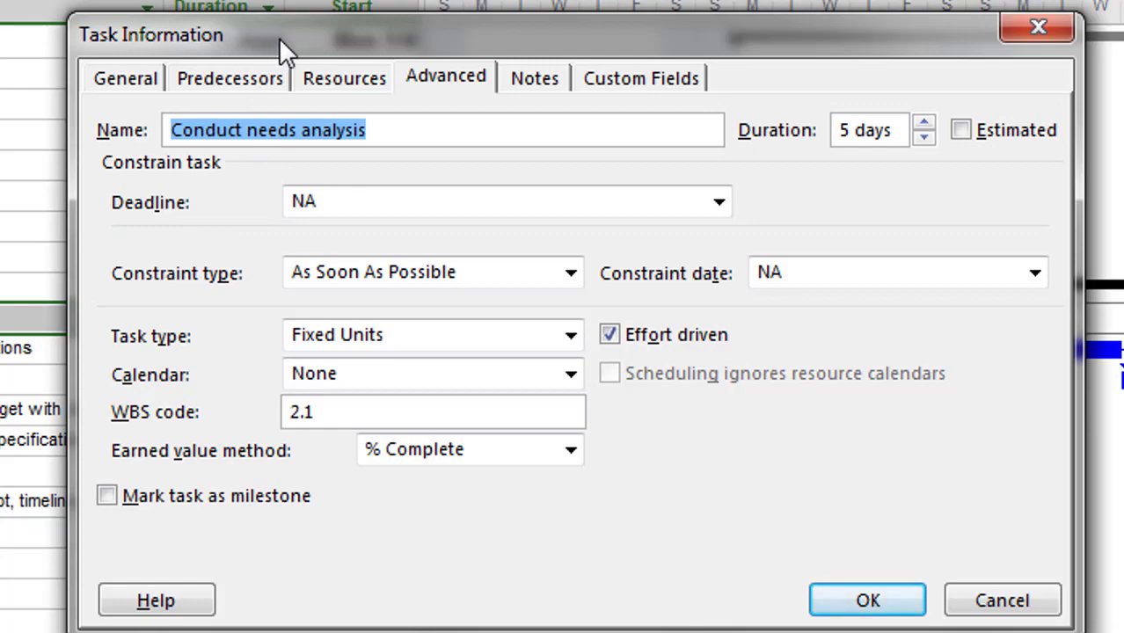
drag(280, 49, 427, 72)
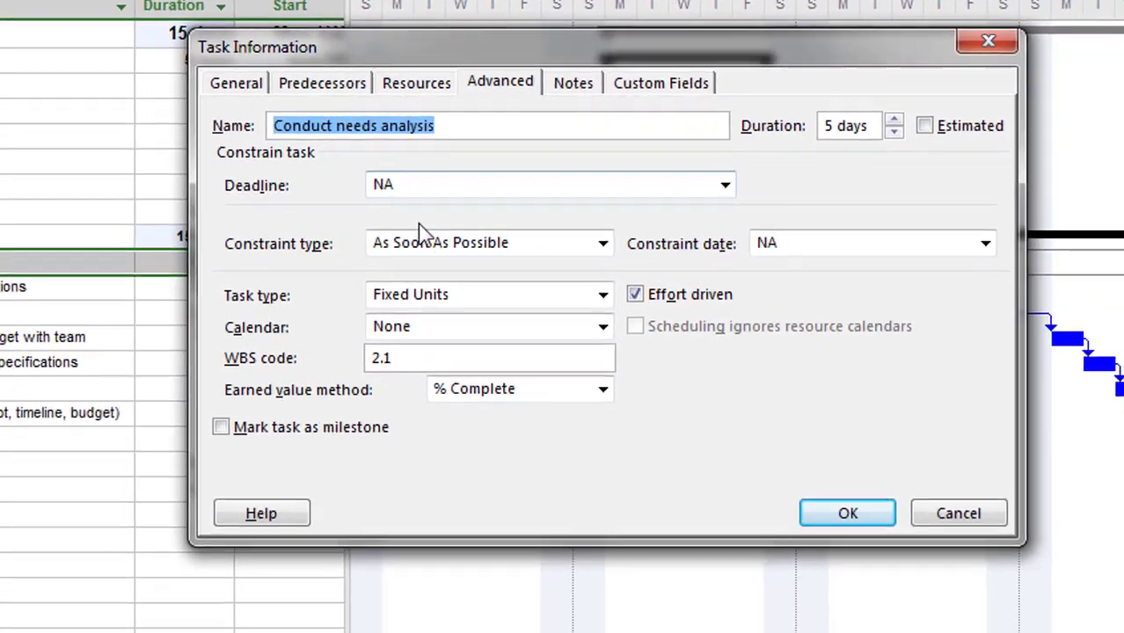
click(319, 88)
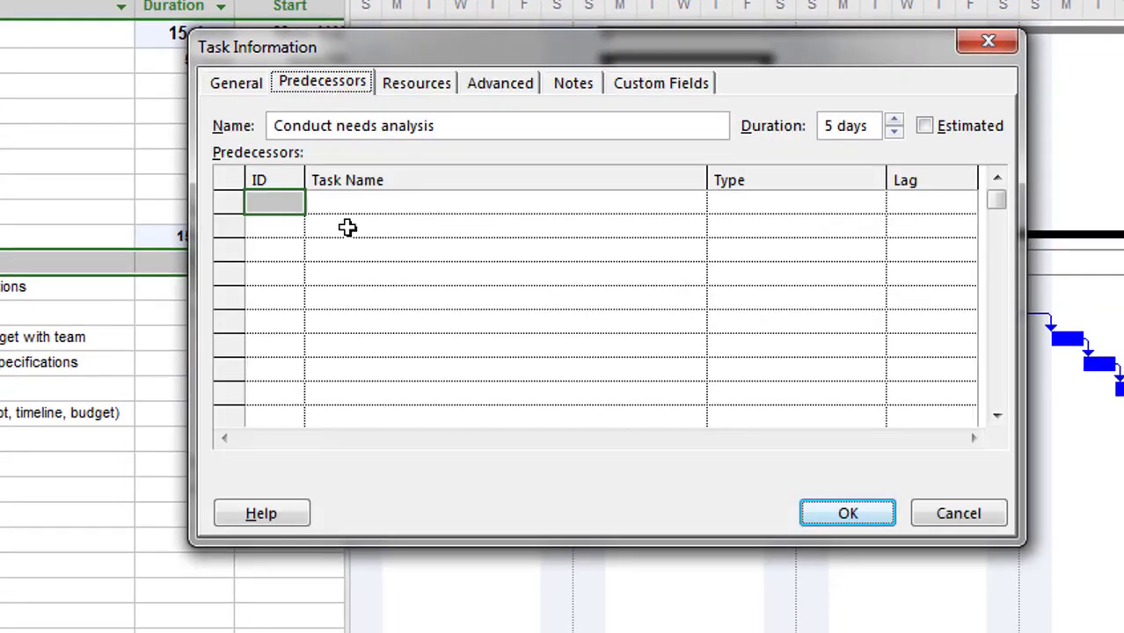
click(351, 207)
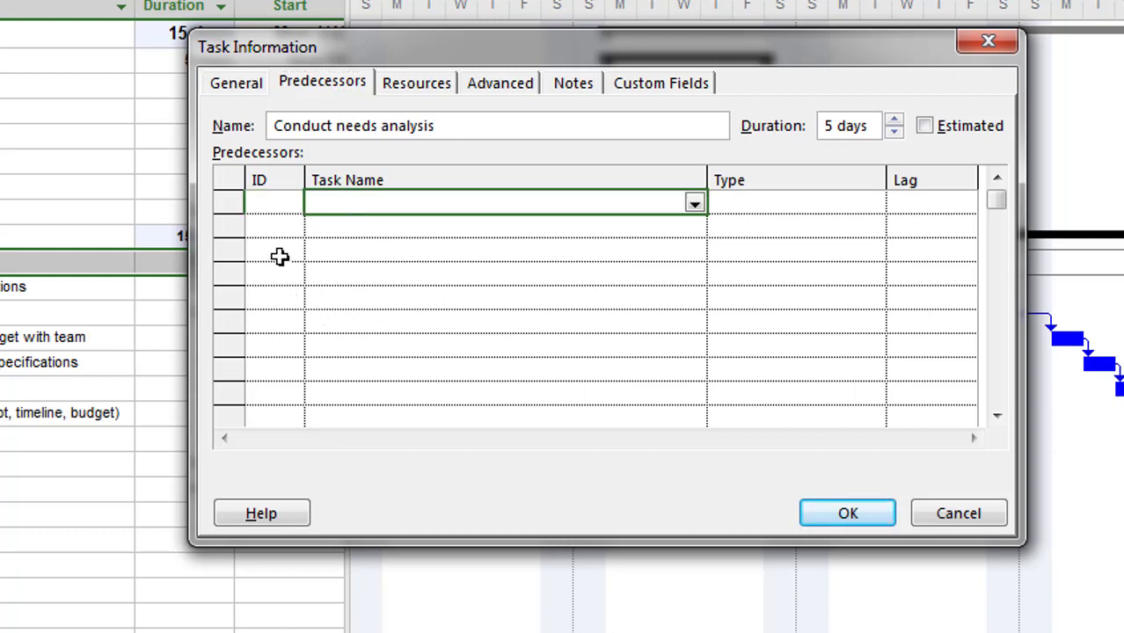
click(272, 199)
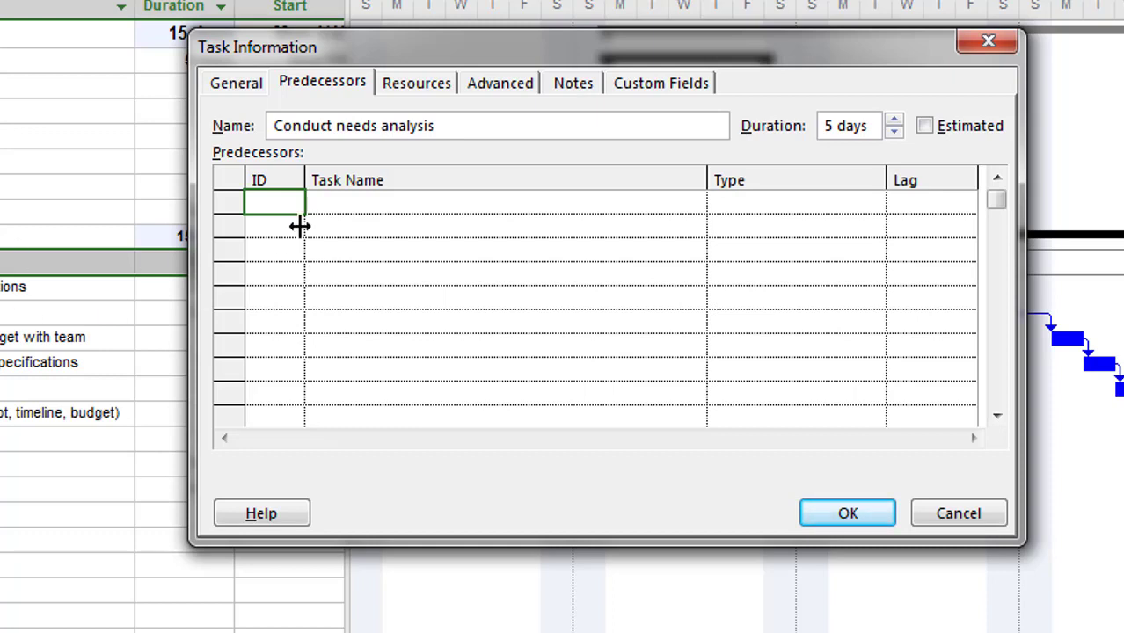
text(7)
key(Return)
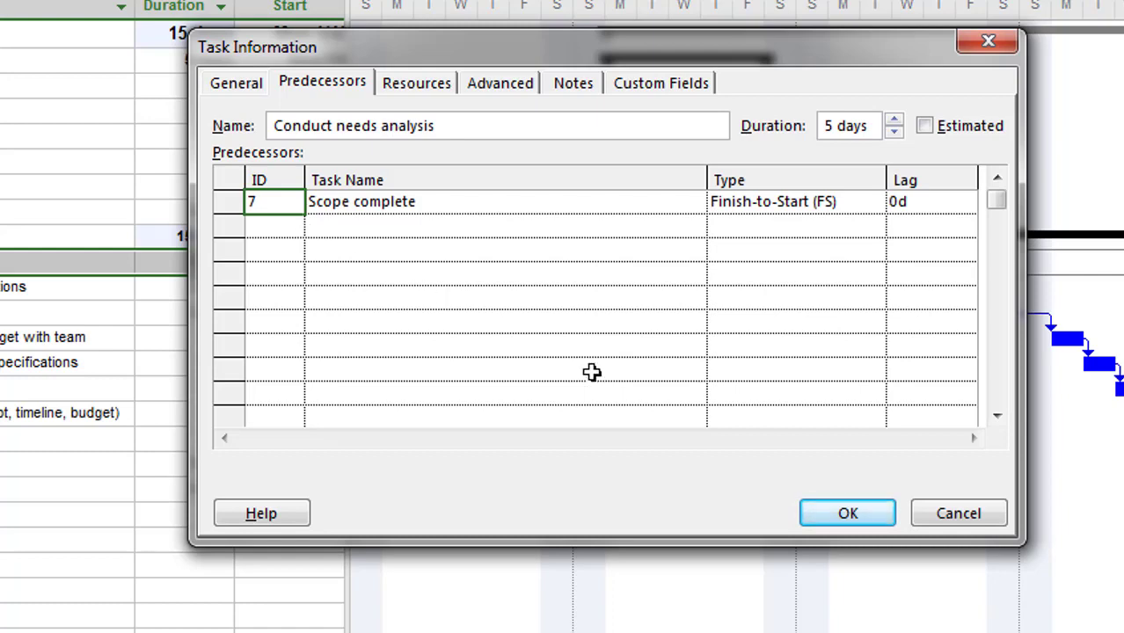
click(838, 517)
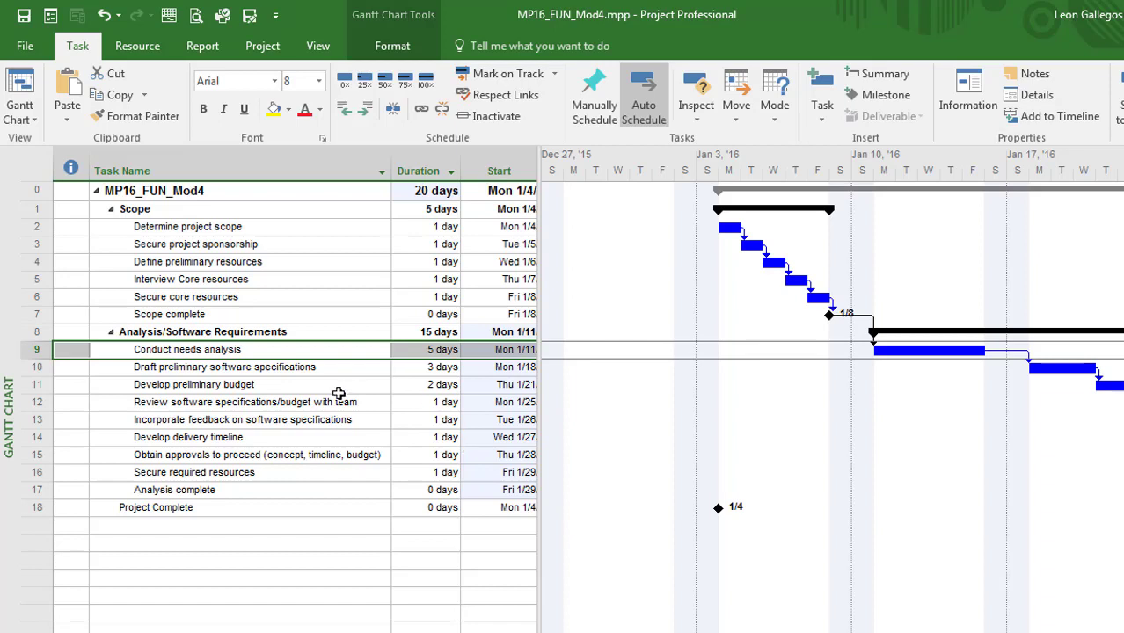
Undo the predecessor just added to Conduct needs analysis
click(210, 210)
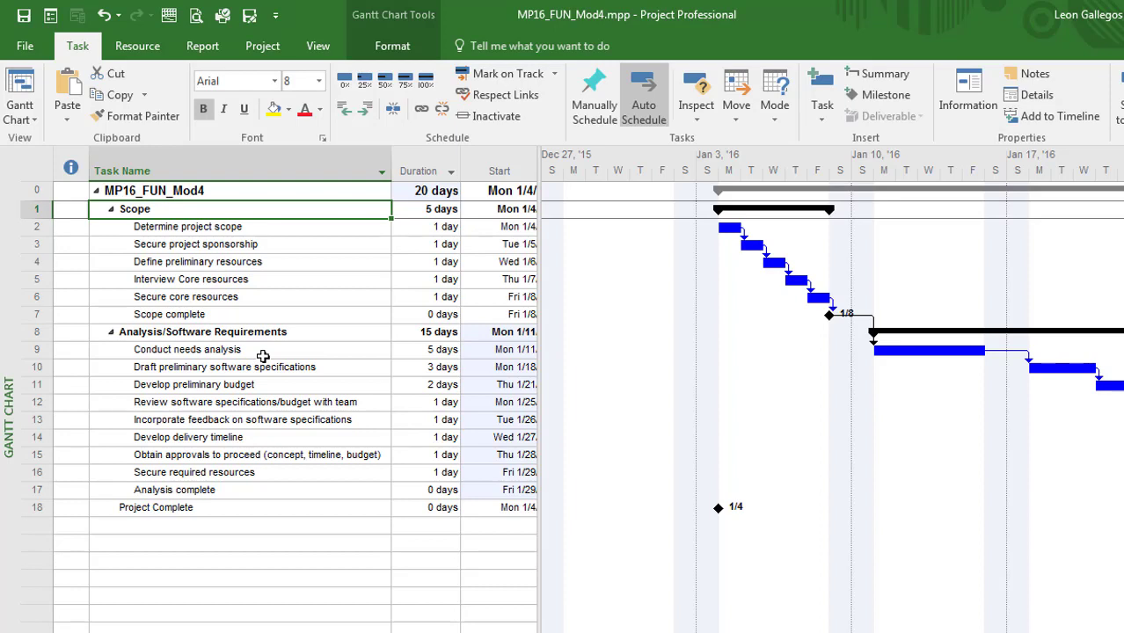
click(104, 15)
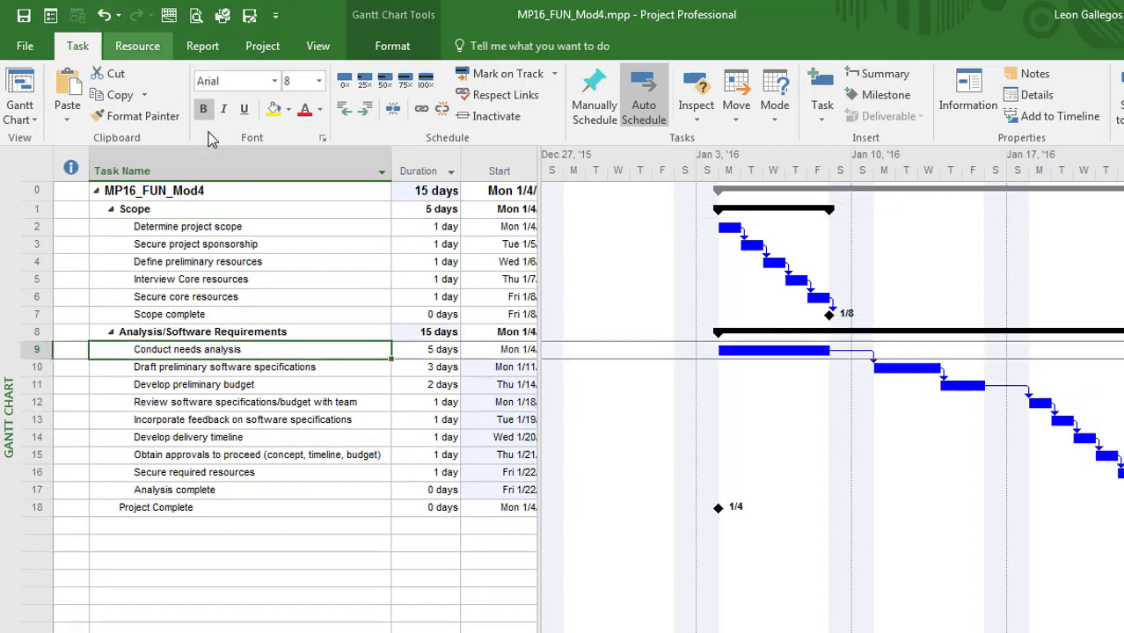
Link the Scope complete milestone directly to Conduct needs analysis by selecting only those two tasks
click(213, 316)
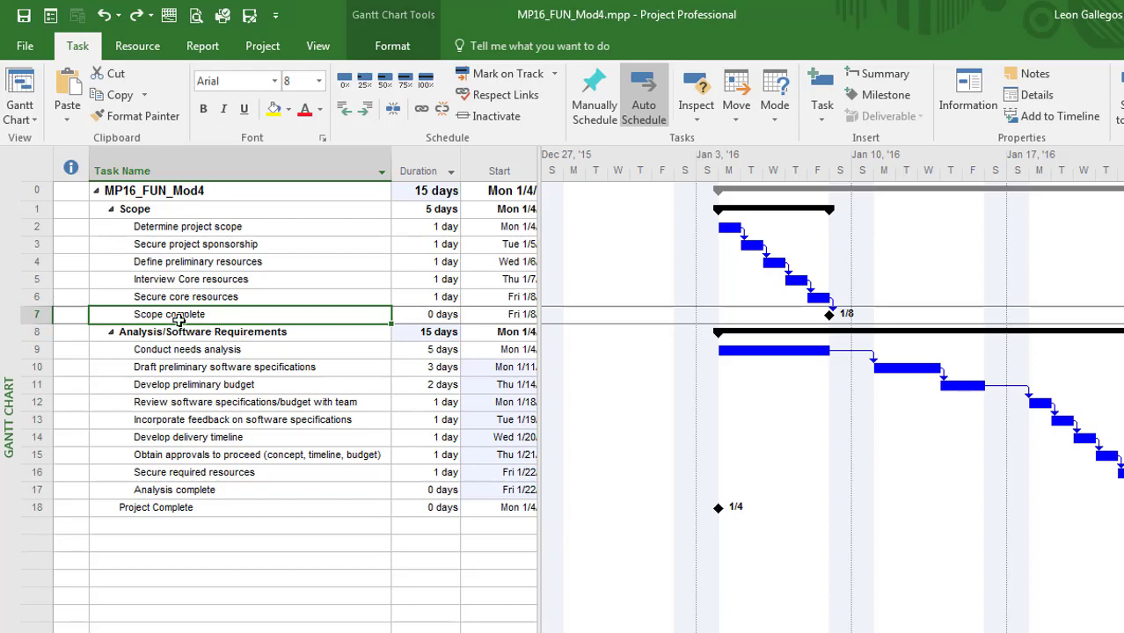
key(ctrl)
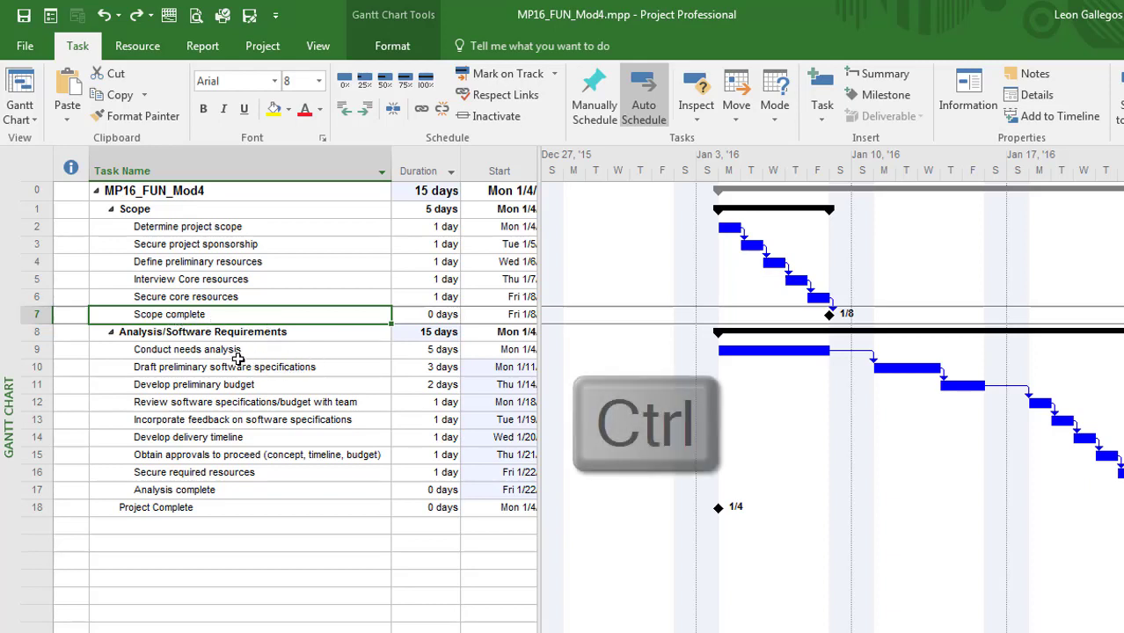
ctrl+click(230, 350)
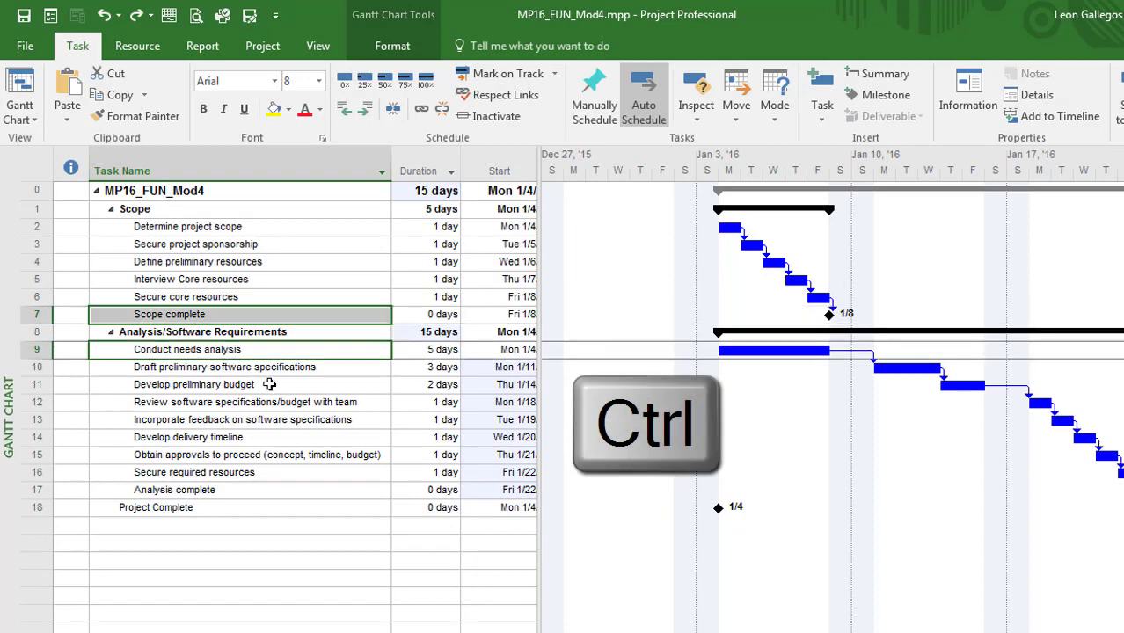
click(421, 108)
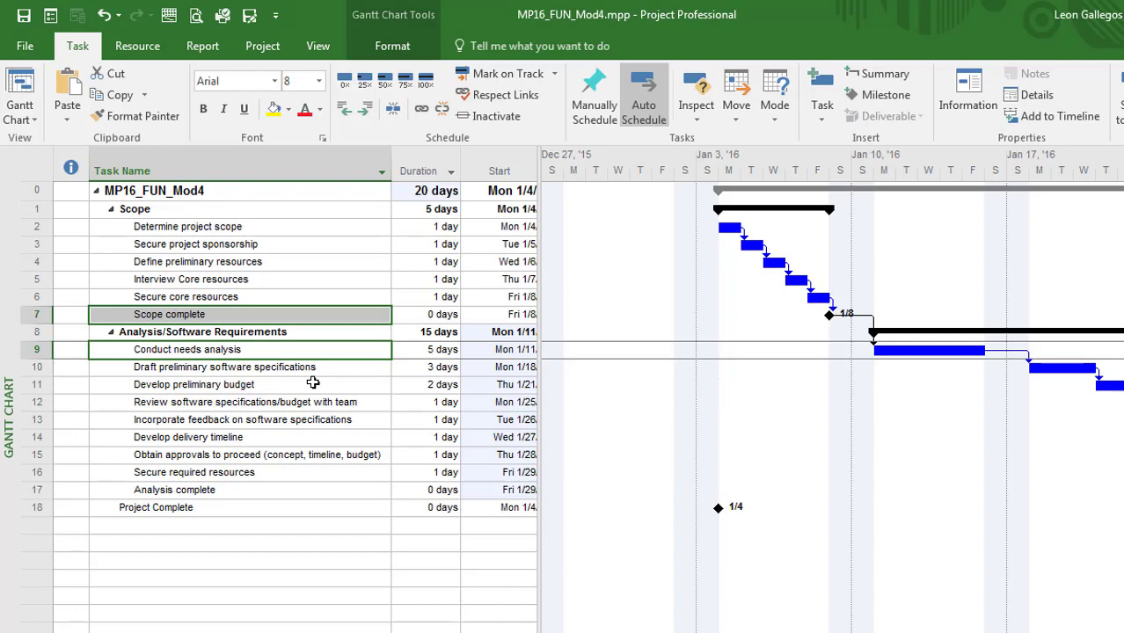
click(273, 354)
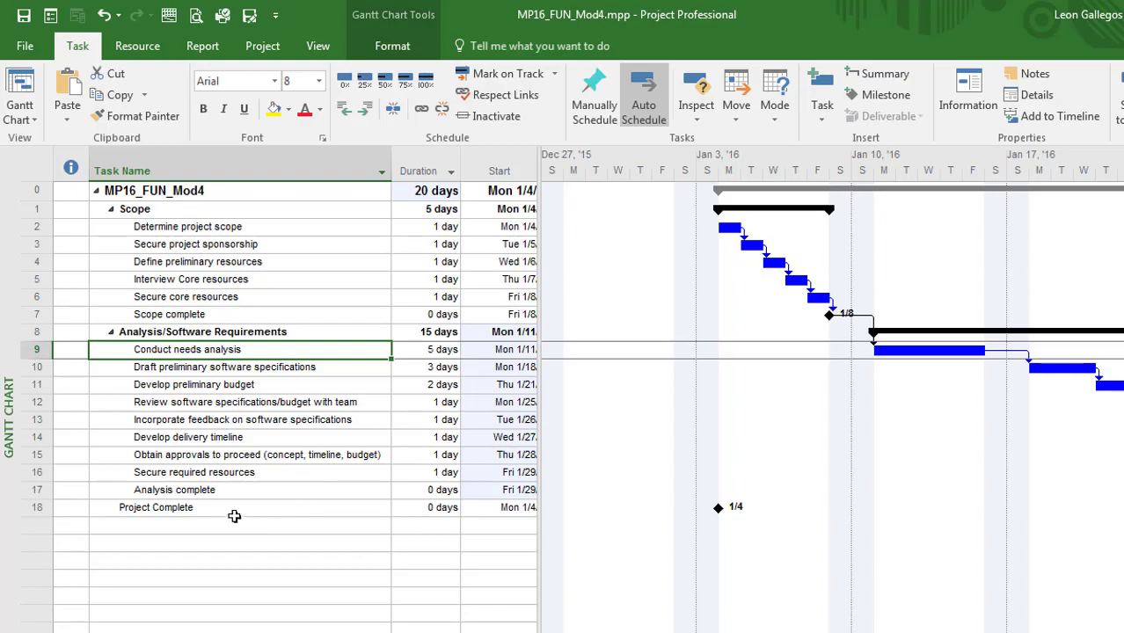
Add tasks 17 (Analysis complete) and 7 (Scope complete) as predecessors of Project Complete in its task information
click(213, 510)
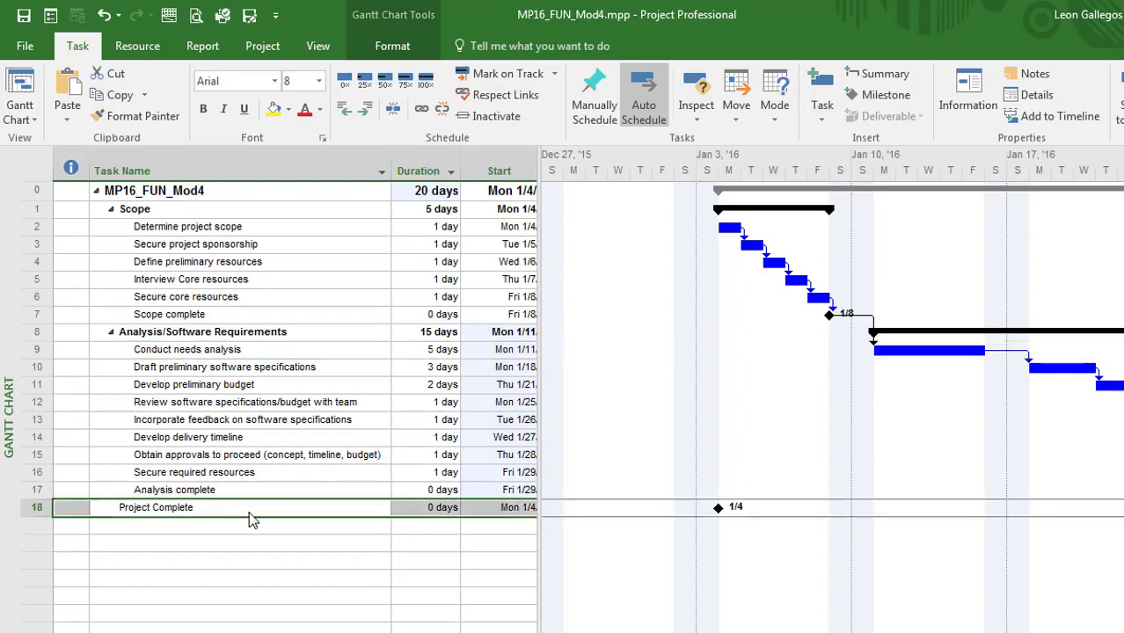
double_click(320, 518)
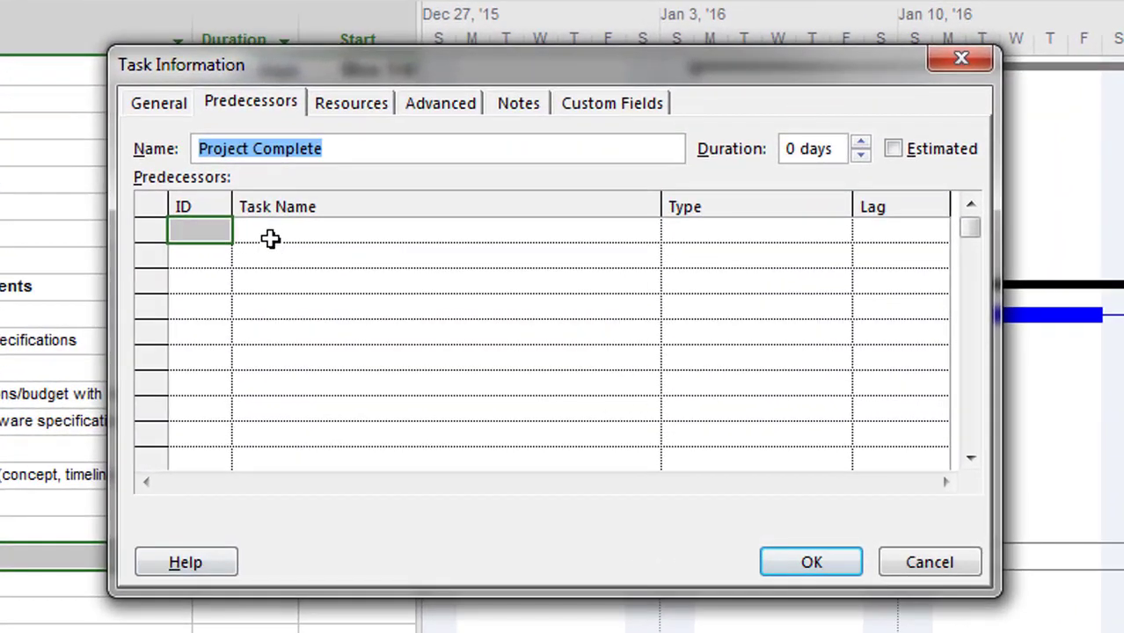
click(297, 242)
click(208, 237)
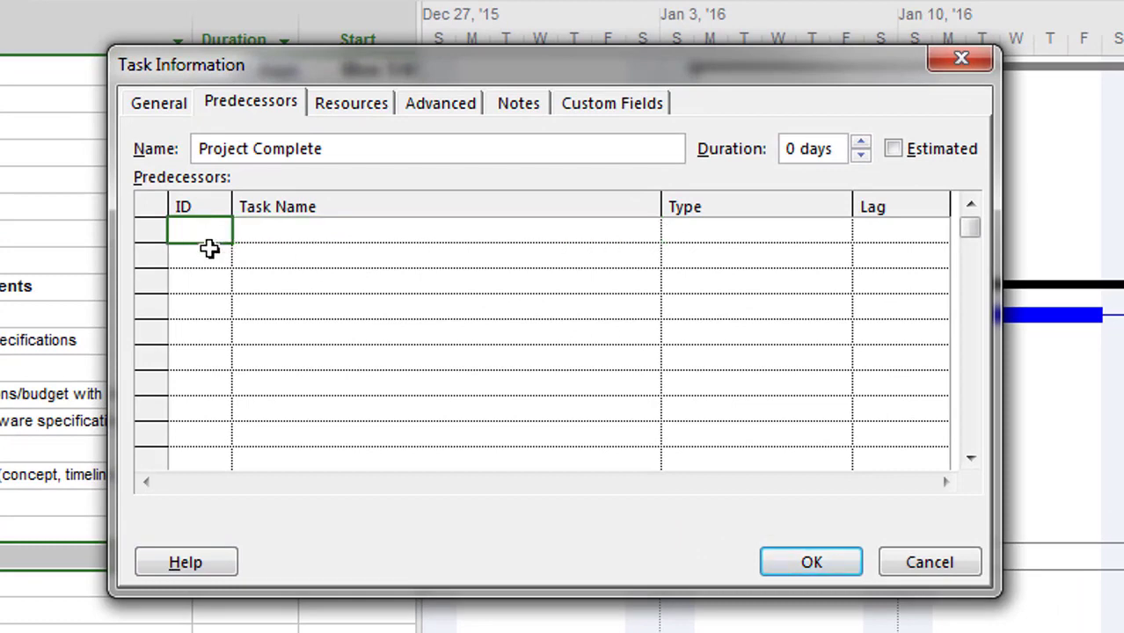
text(17)
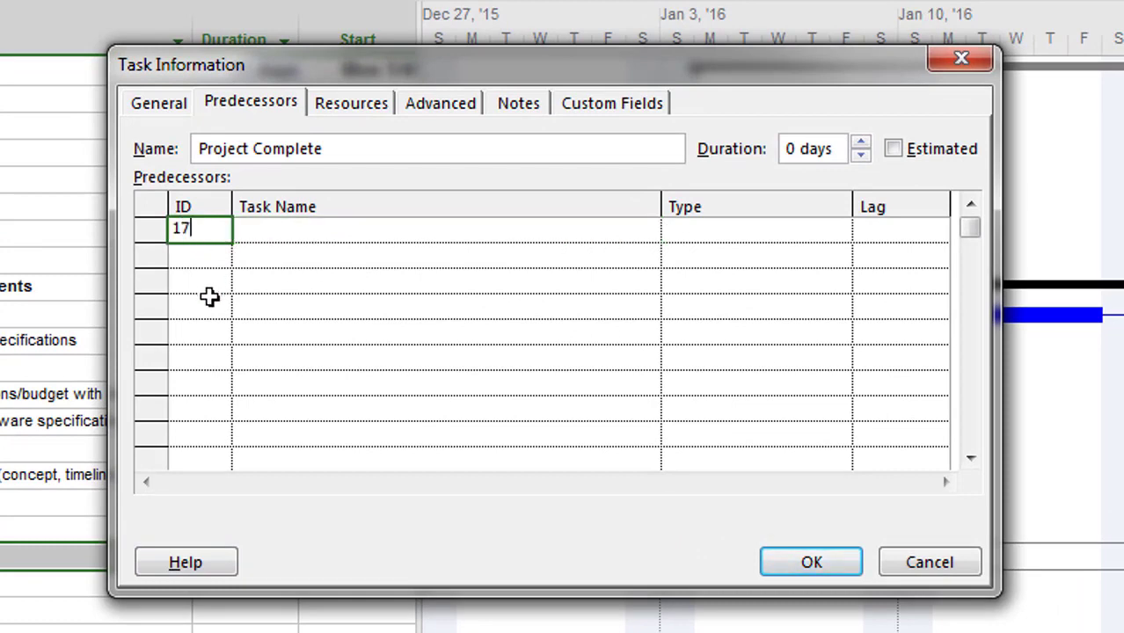
key(Return)
click(201, 260)
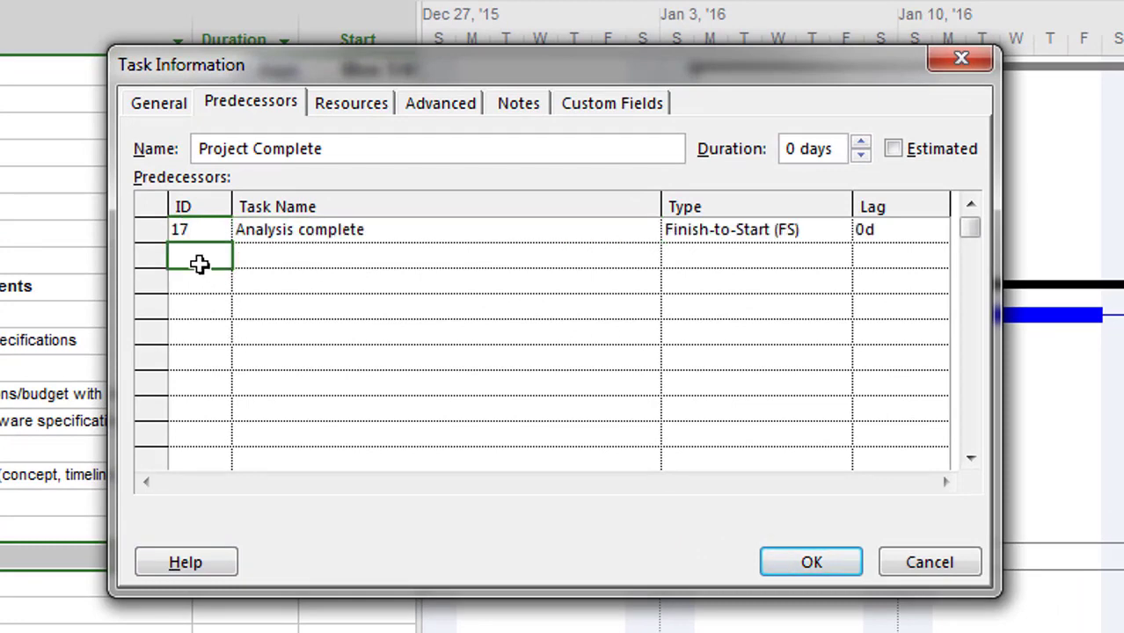
text(7)
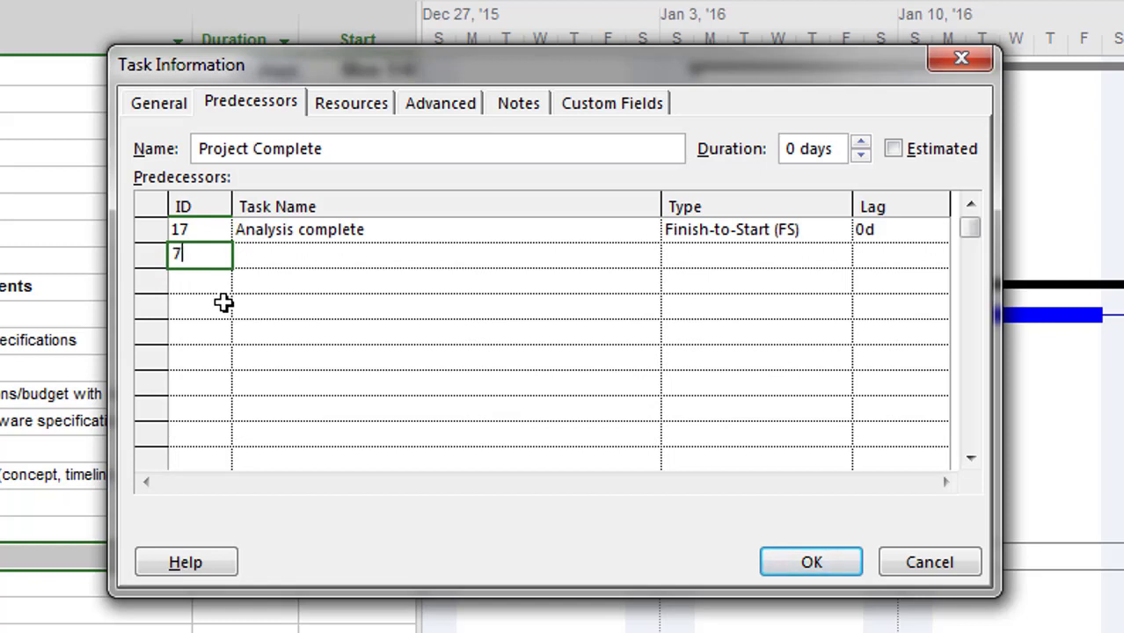
key(Return)
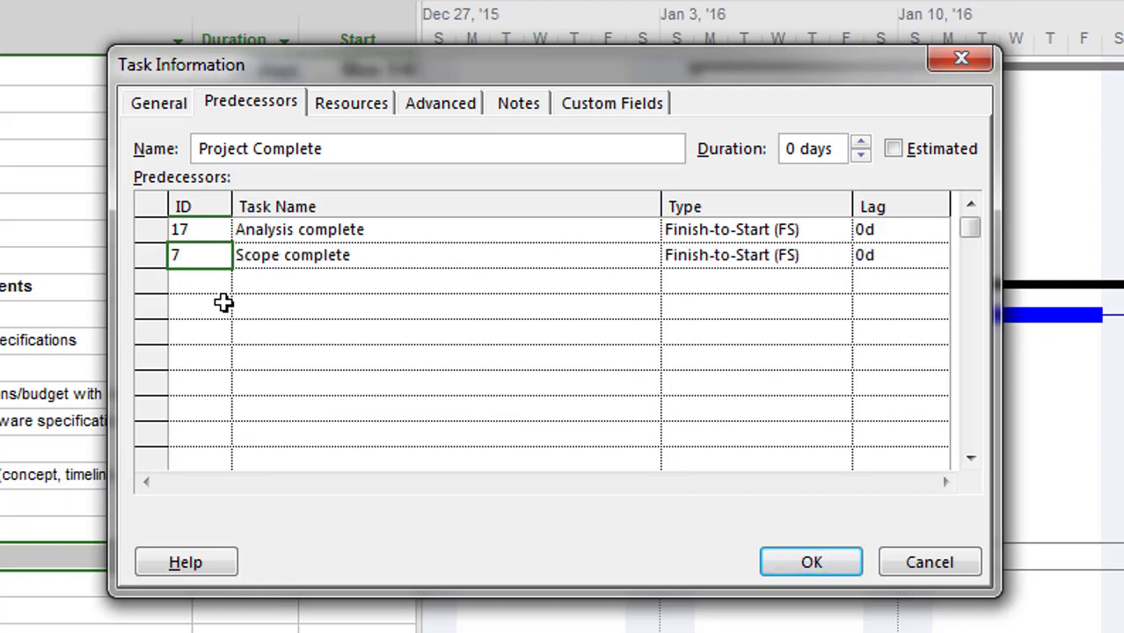